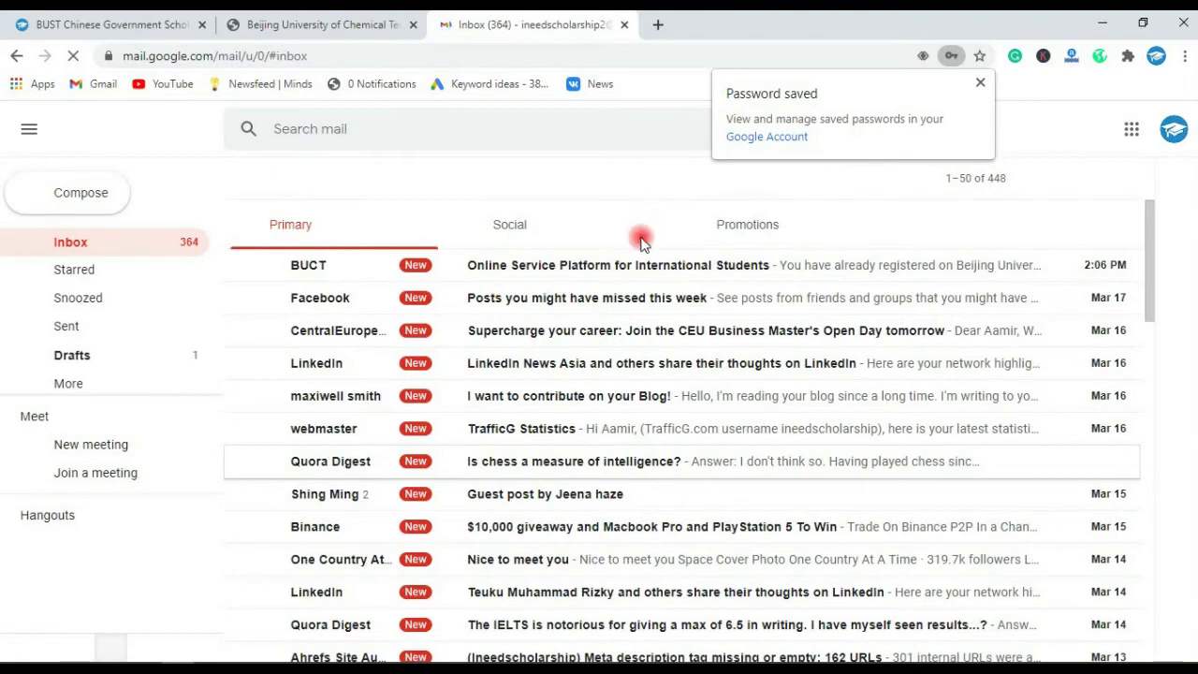
Open the BUCT registration email in the inbox and follow its account activation link to the online application site
click(624, 277)
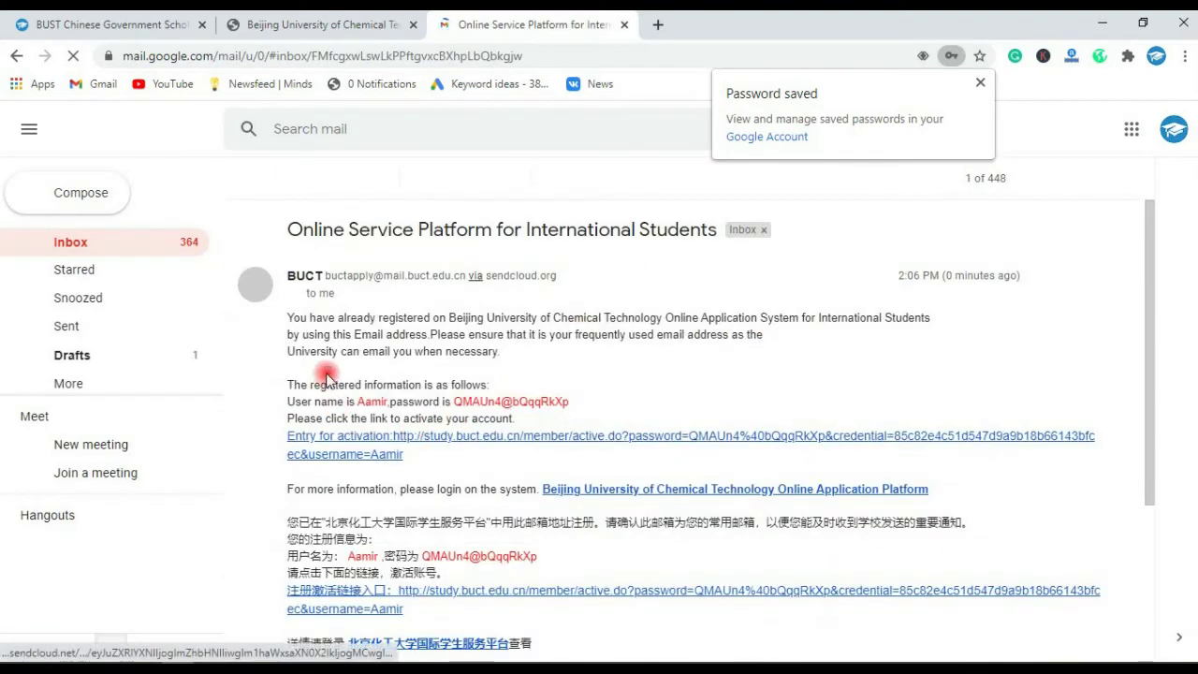
click(445, 440)
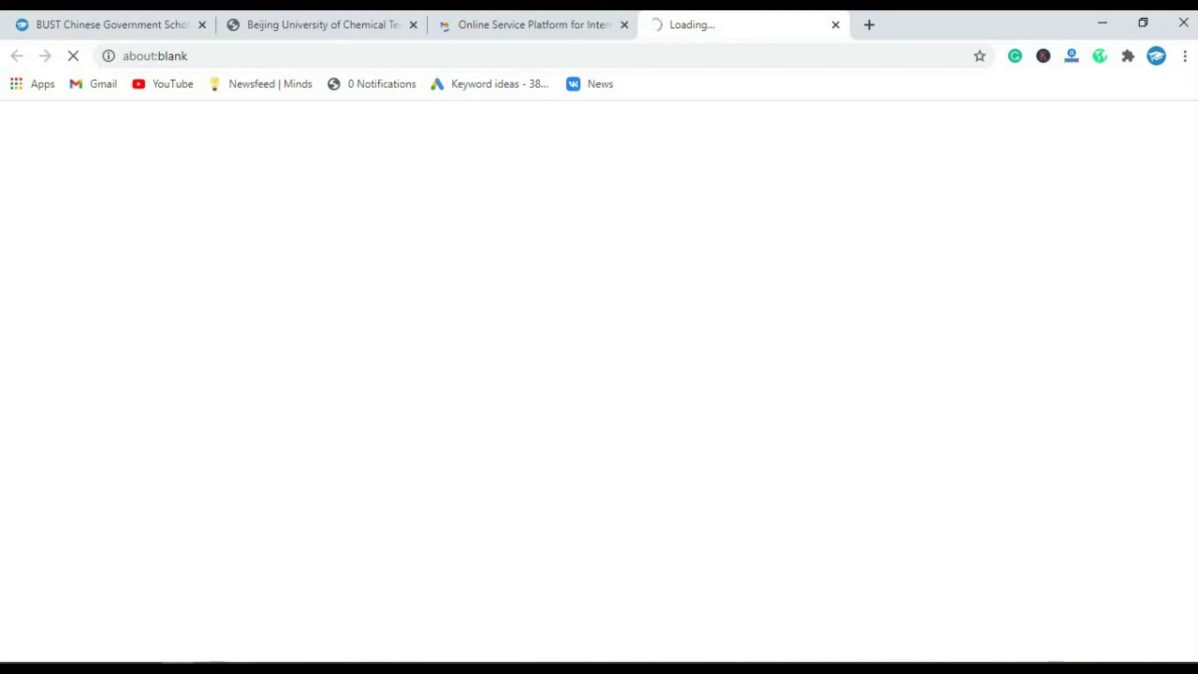
mouse_move(243, 666)
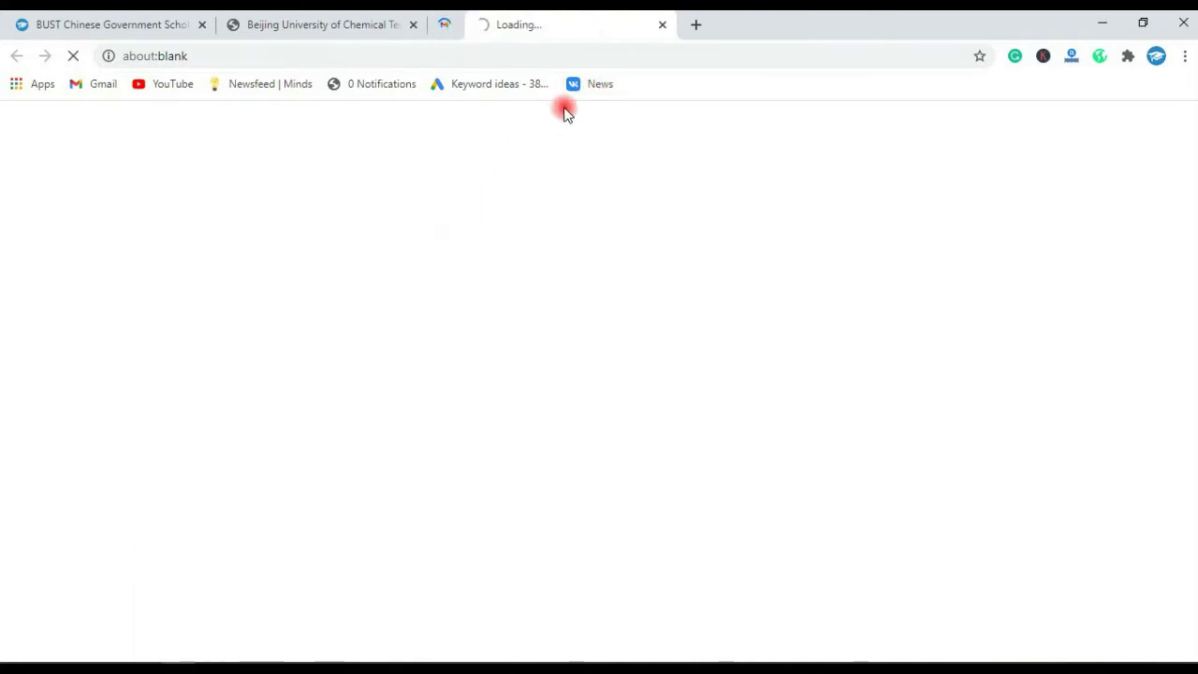
click(242, 664)
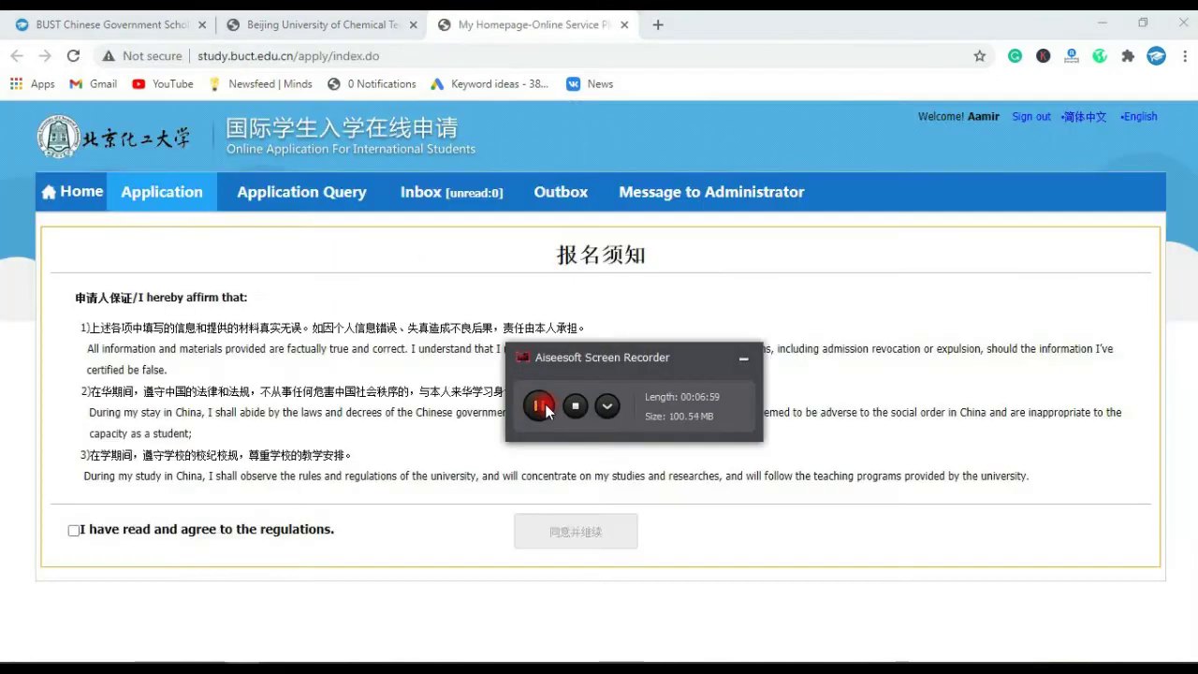
click(745, 359)
Agree to the application regulations and continue with Chinese government scholarship as the program
click(74, 531)
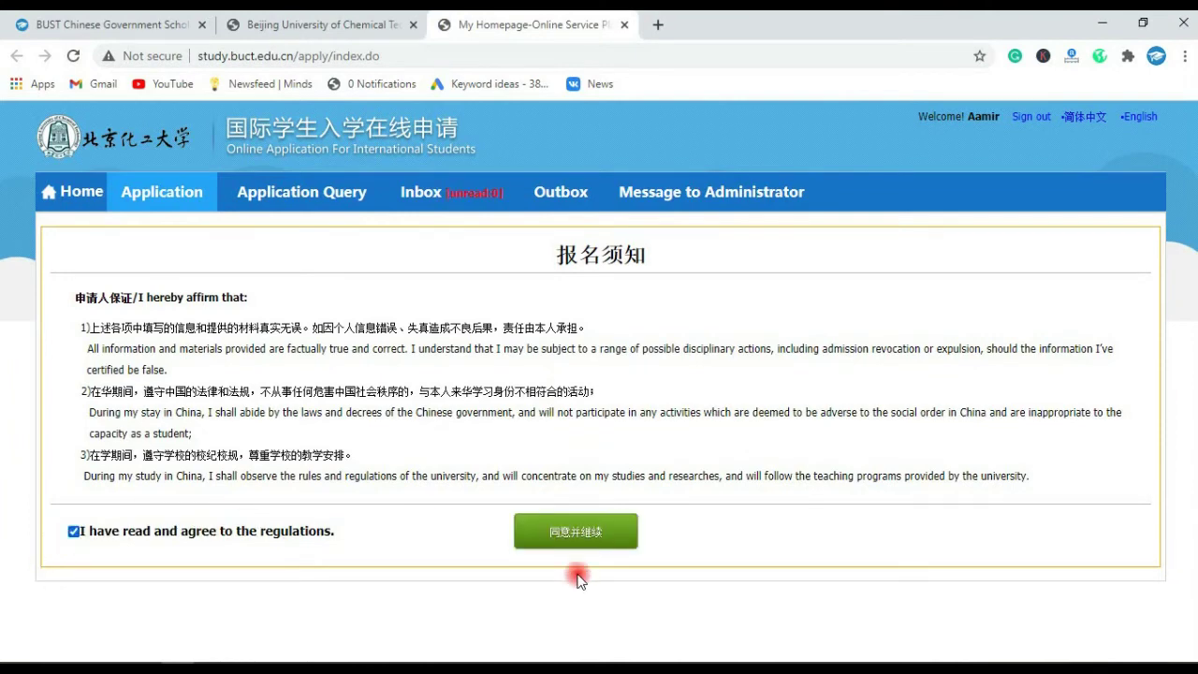
click(577, 535)
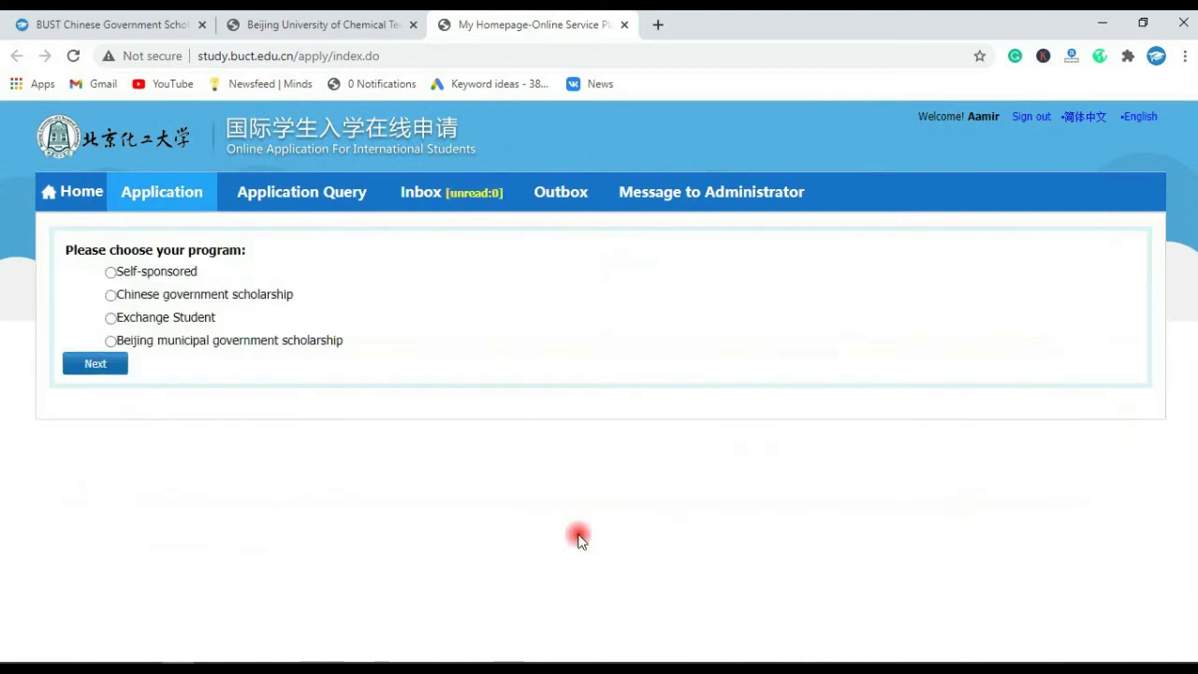
click(111, 296)
click(99, 378)
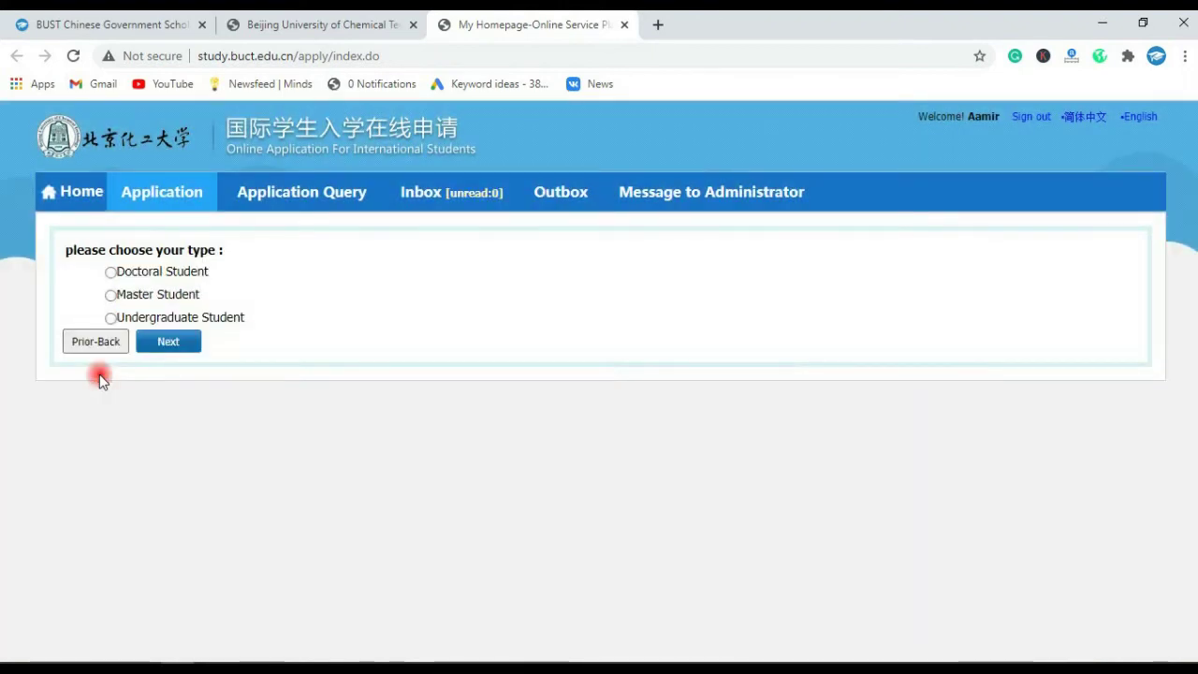
Choose Master Student as the type and apply for the English-taught Materials Science and Engineering study plan
click(112, 296)
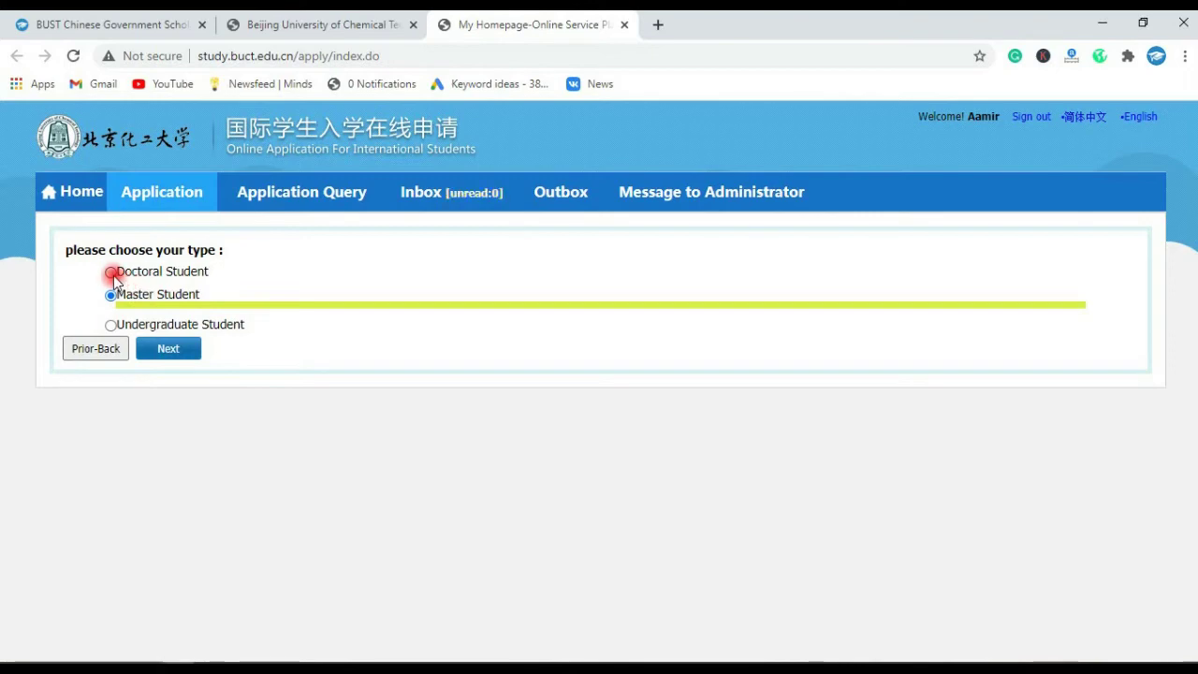
click(183, 352)
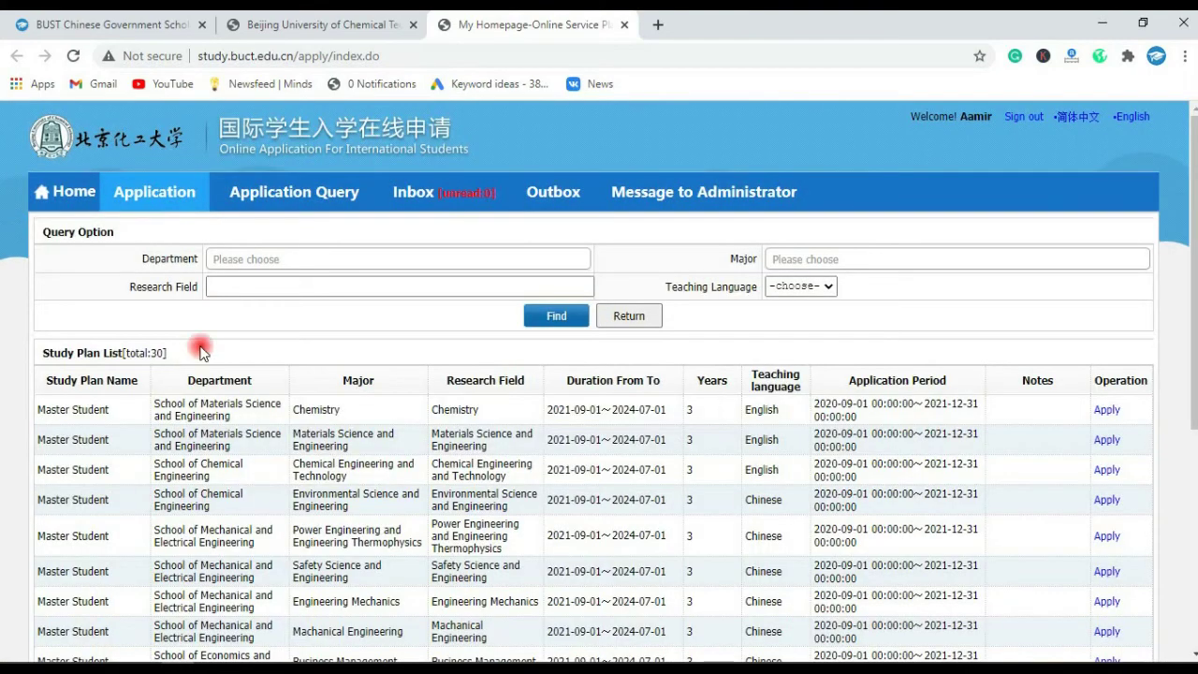
scroll(599, 375, down, 5)
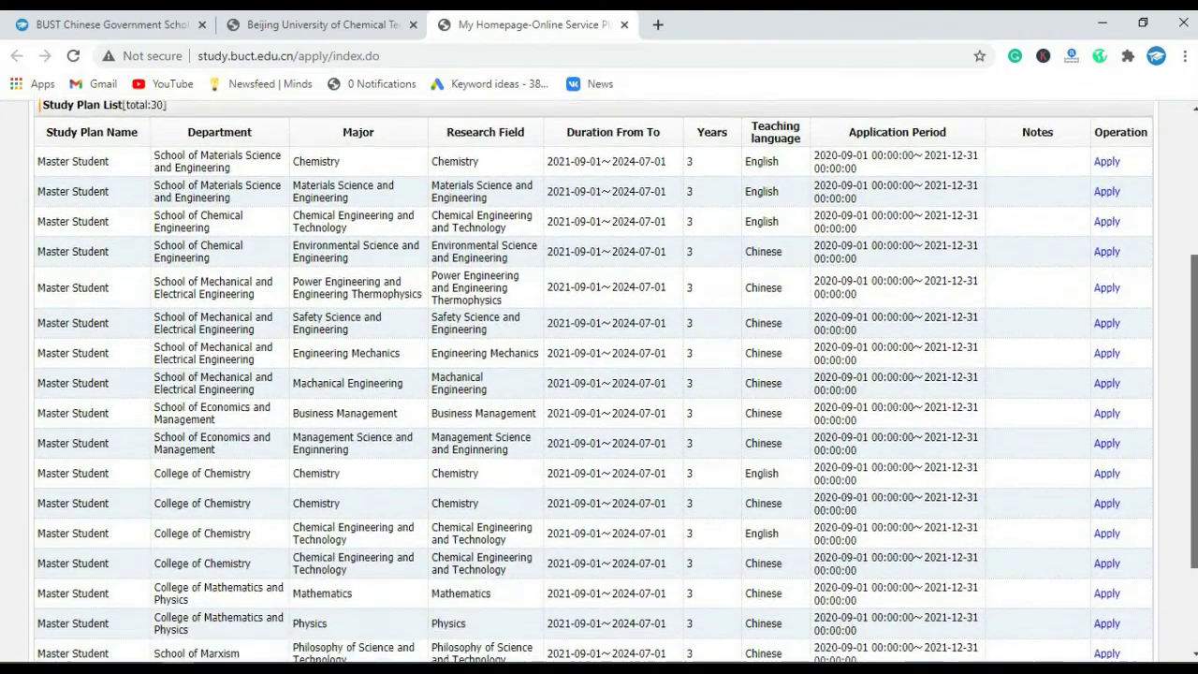
drag(1193, 412, 1193, 350)
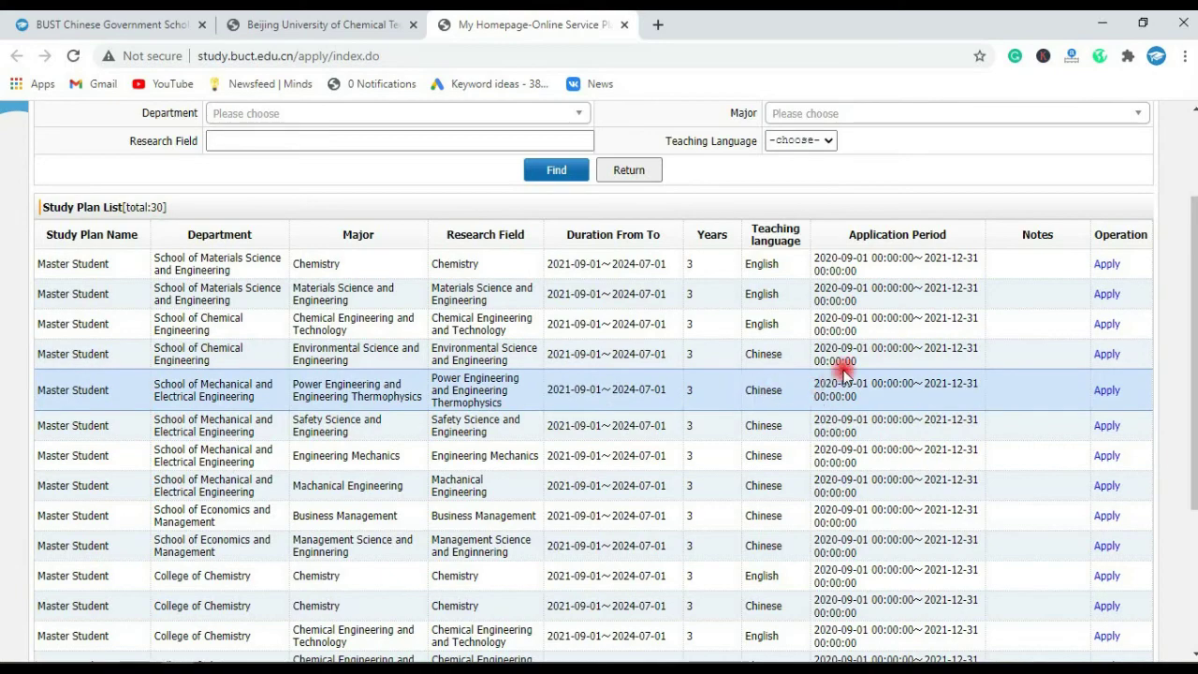
click(1106, 296)
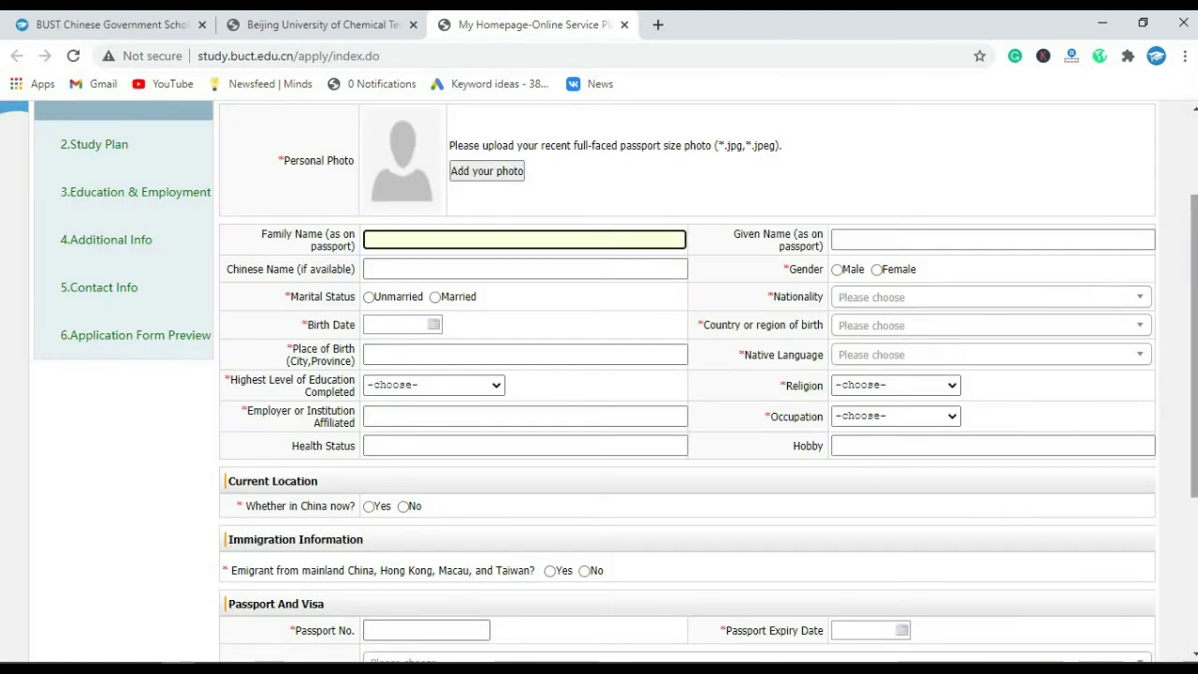
Set the applicant's marital status to Unmarried and gender to Male in the basic information form
scroll(1193, 346, up, 1)
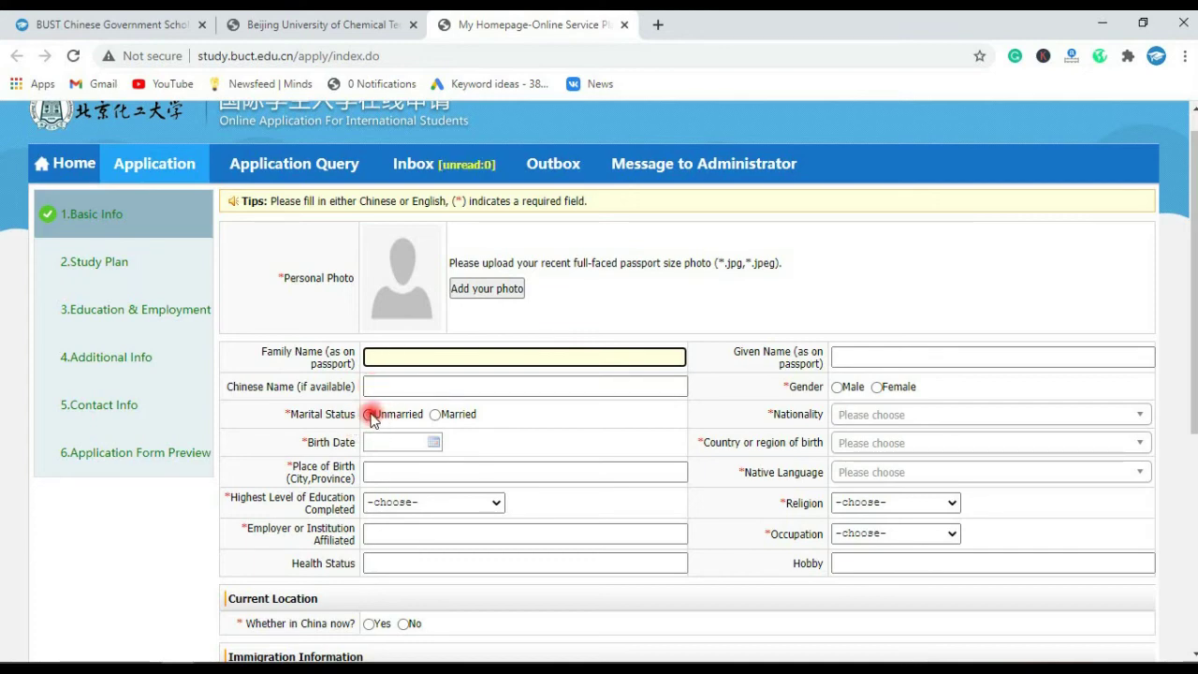
click(370, 417)
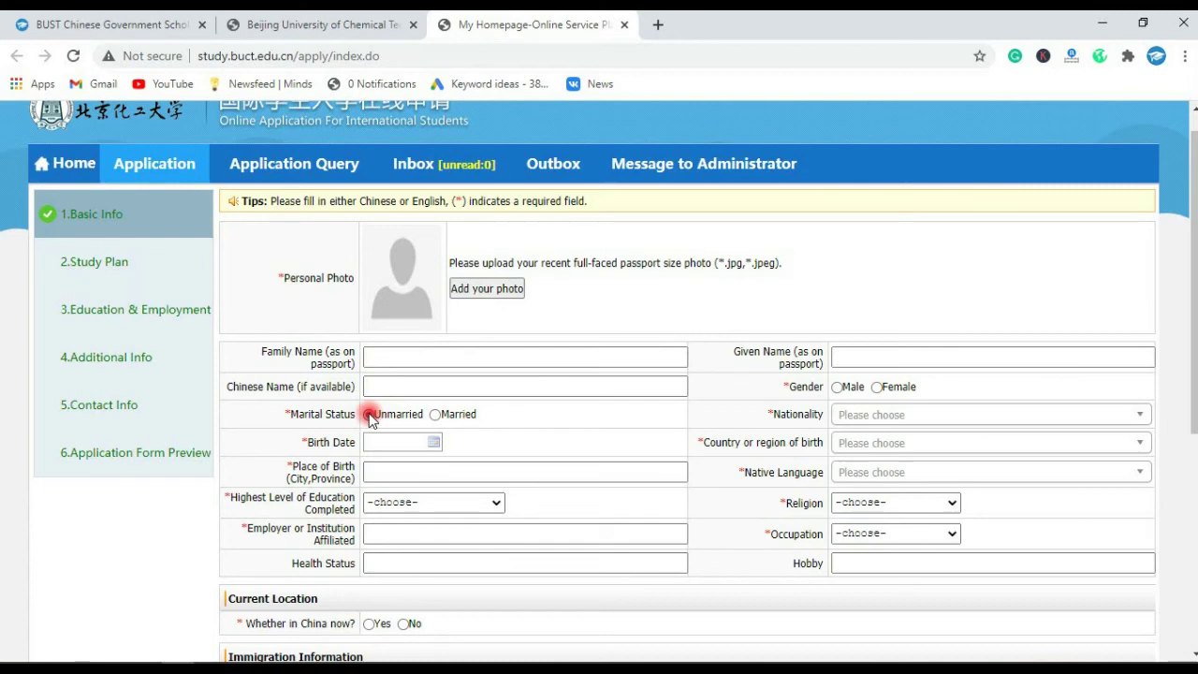
click(836, 389)
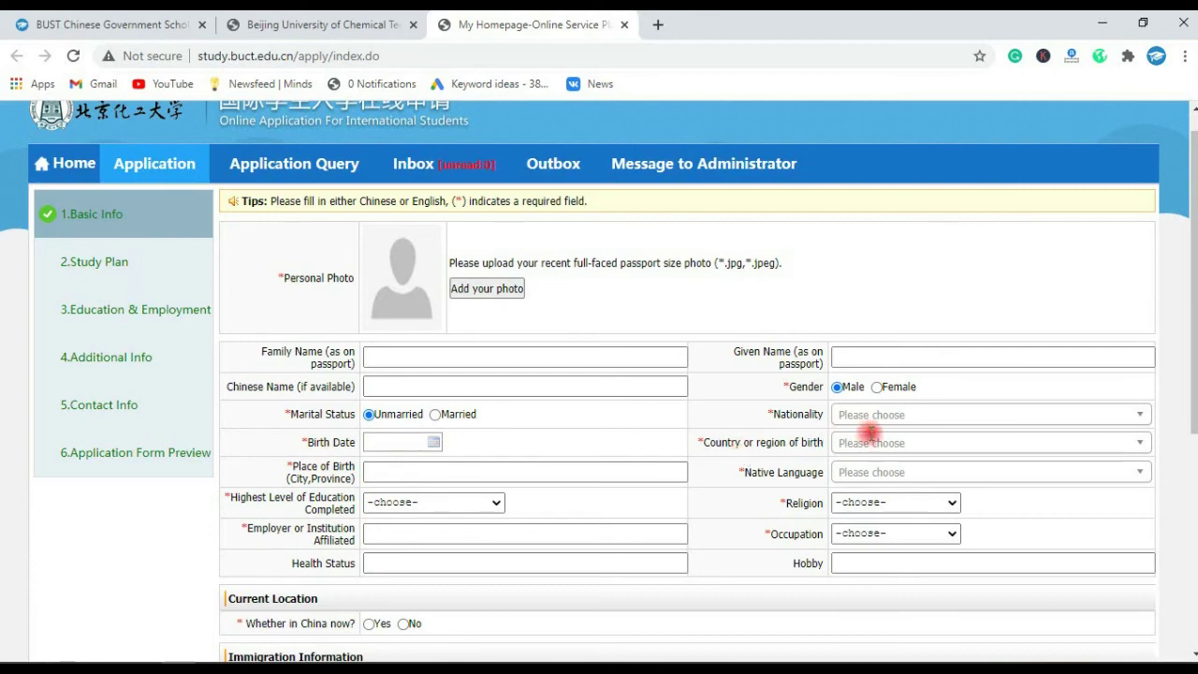
click(400, 470)
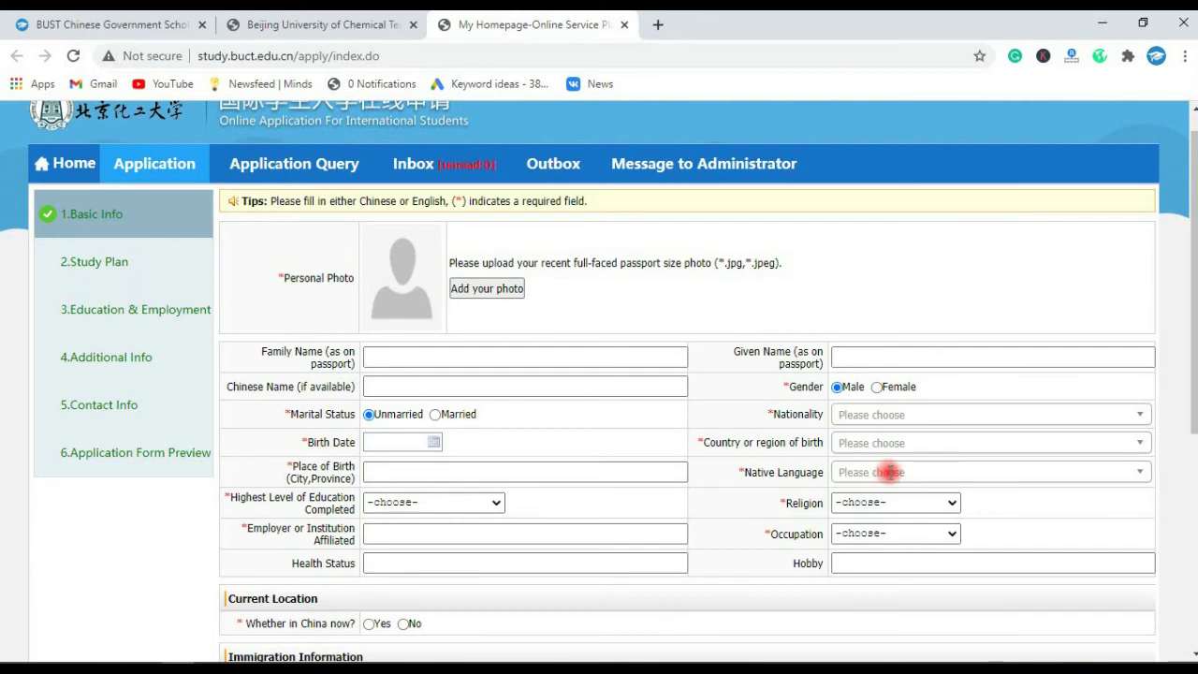
click(1140, 475)
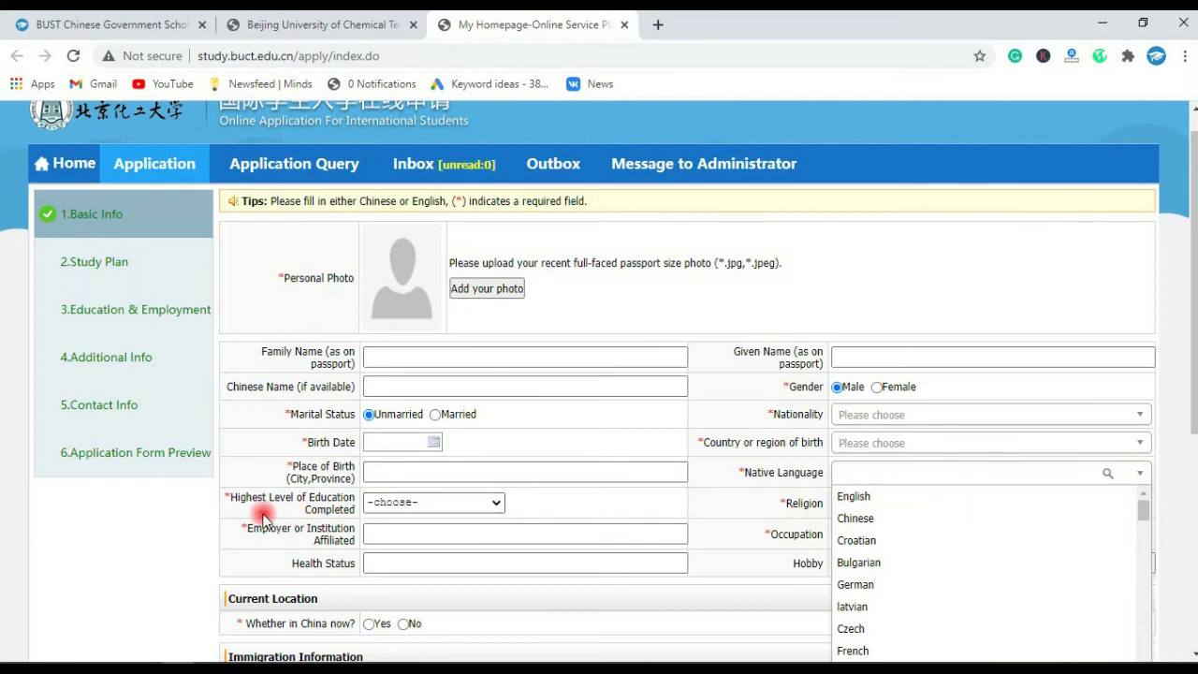
Set the highest level of education completed to Bachelor, the religion to Islam and the occupation to Student
click(496, 507)
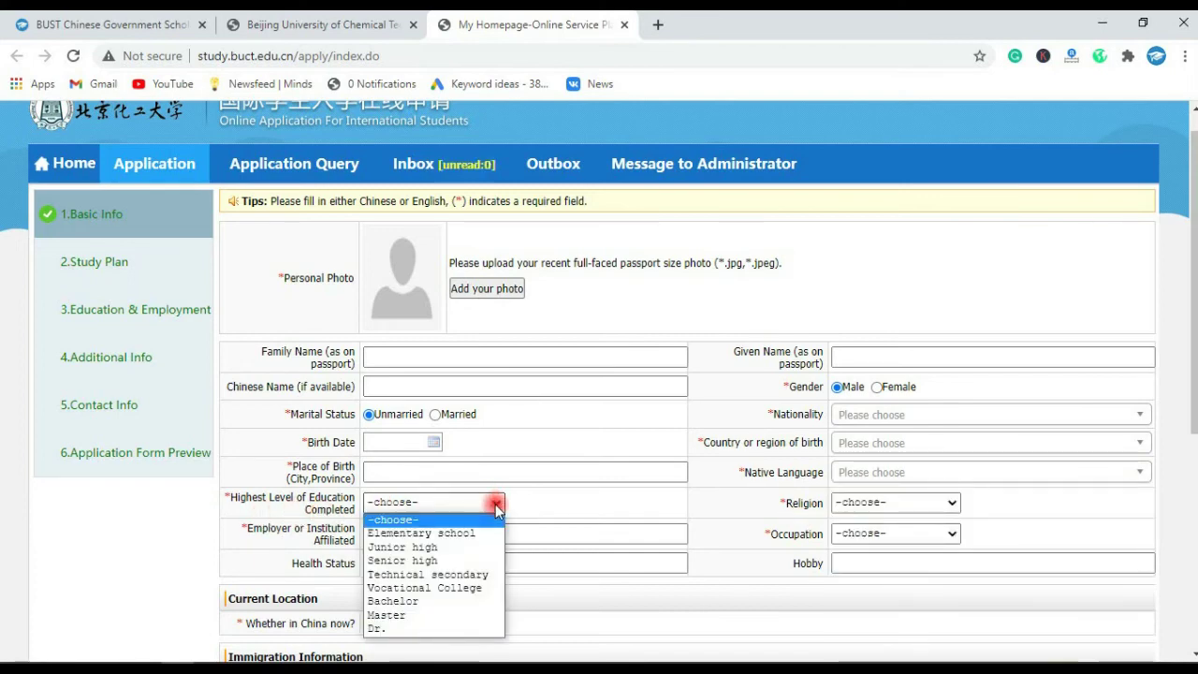
click(411, 601)
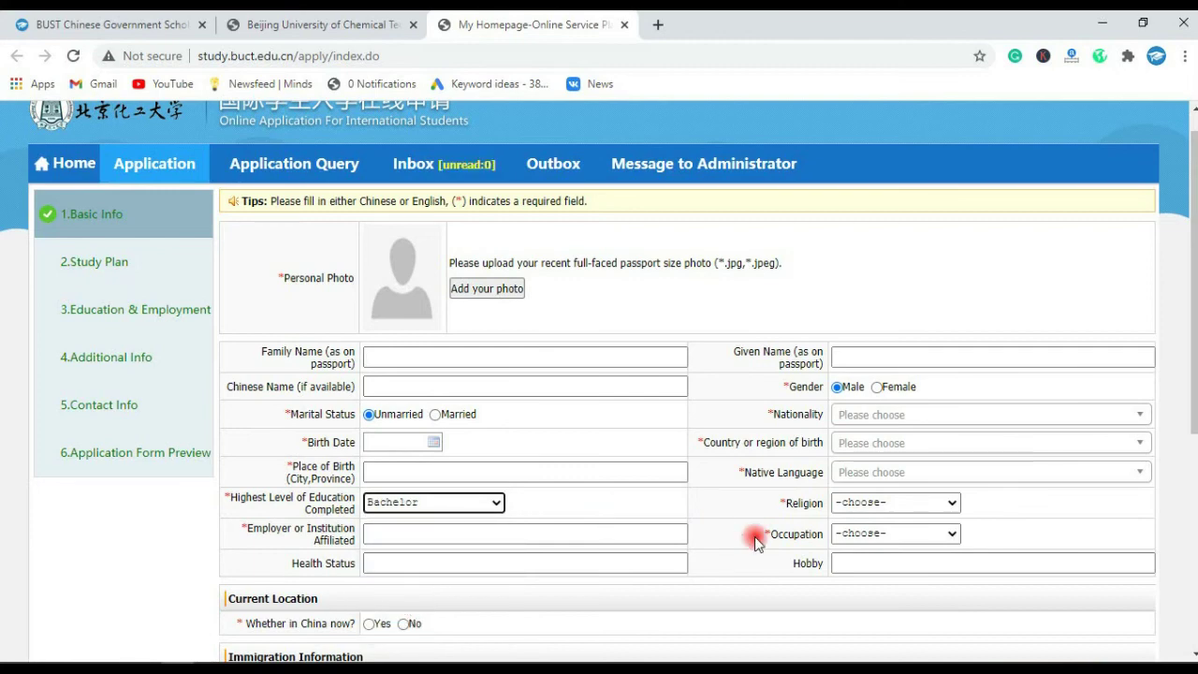
click(952, 505)
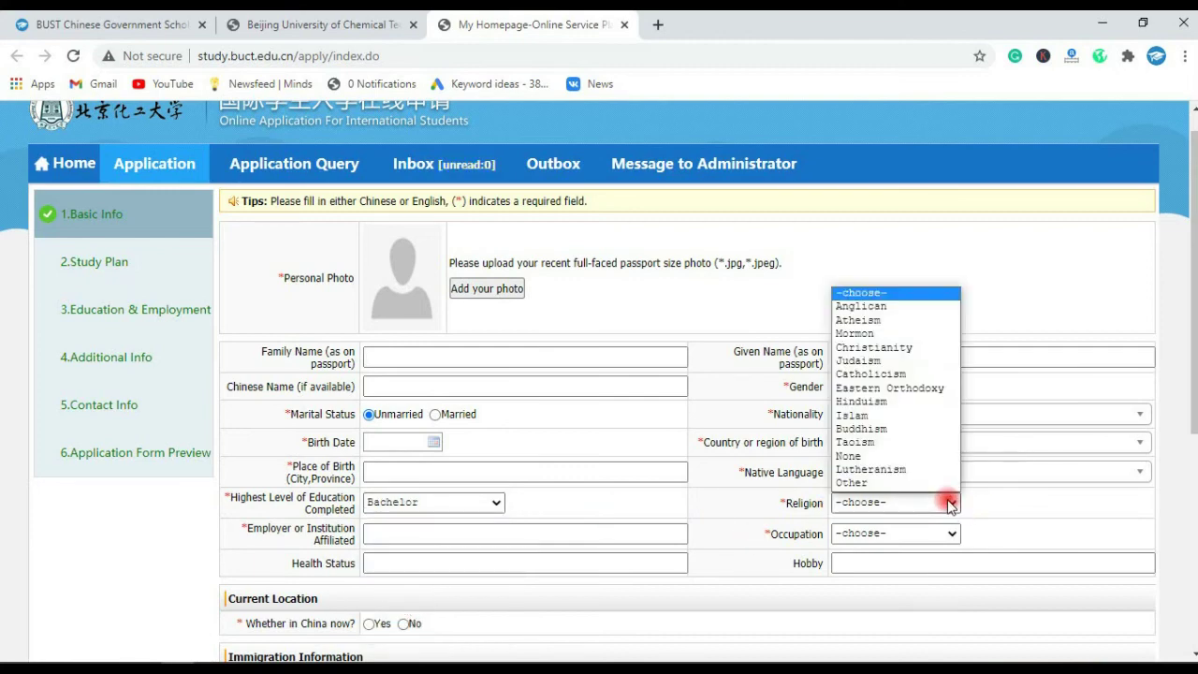
click(845, 416)
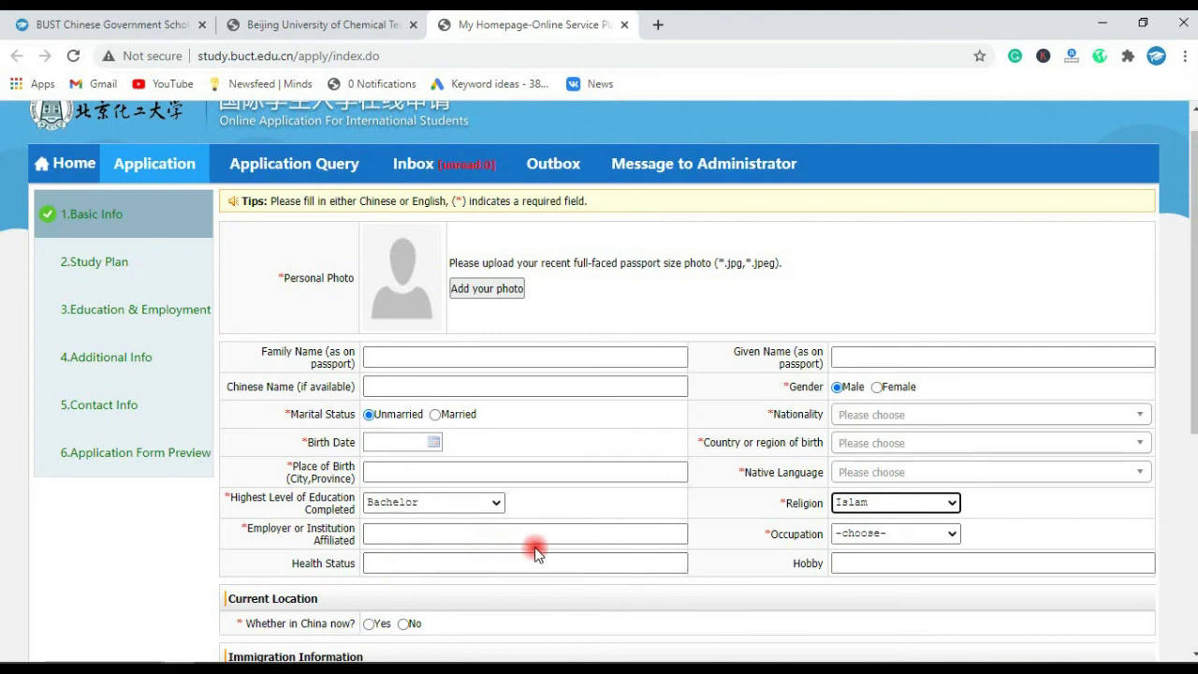
click(893, 534)
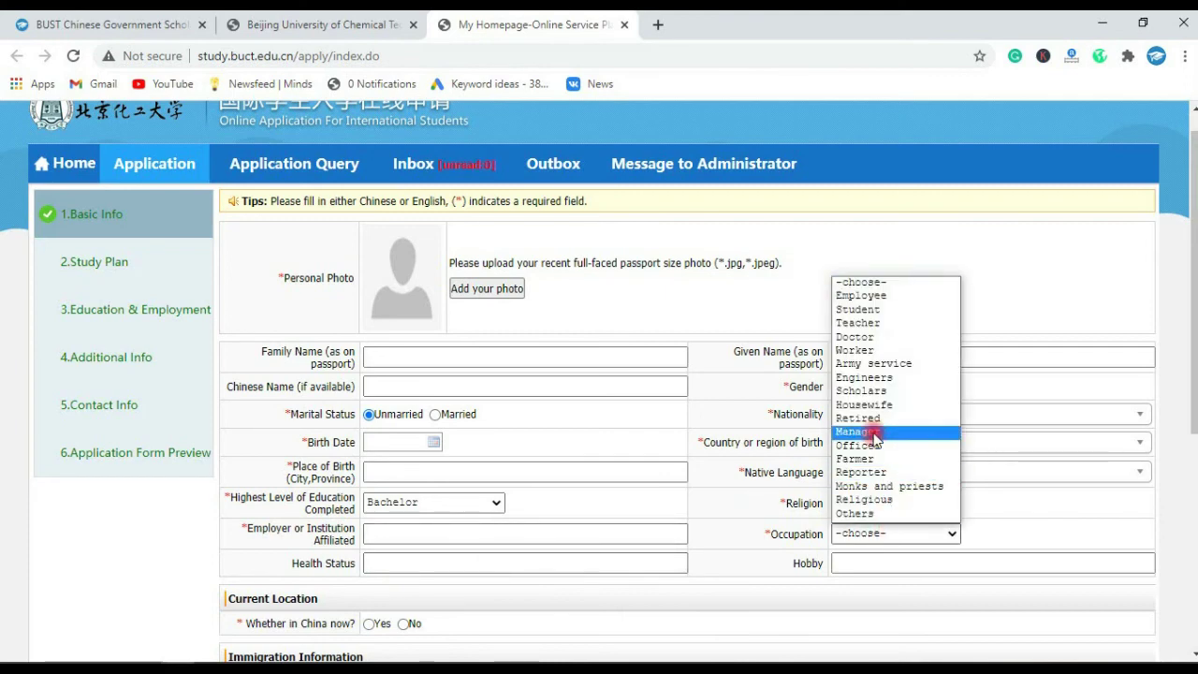
click(880, 313)
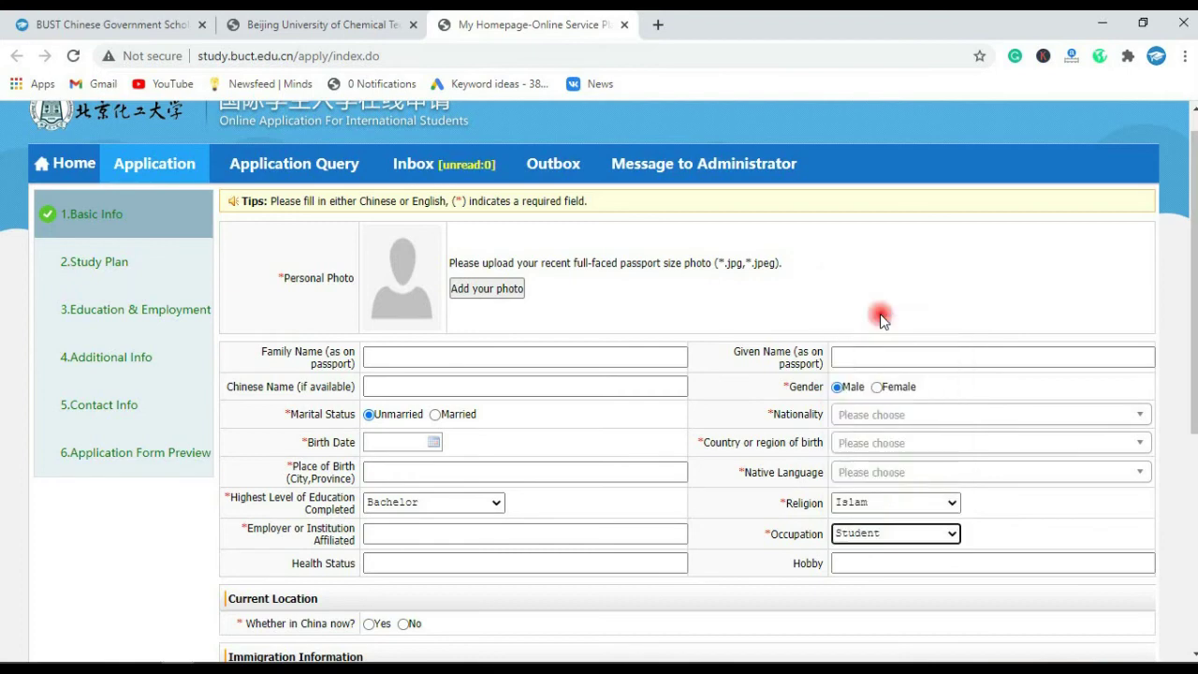
Enter "Good" as the applicant's health status
click(404, 562)
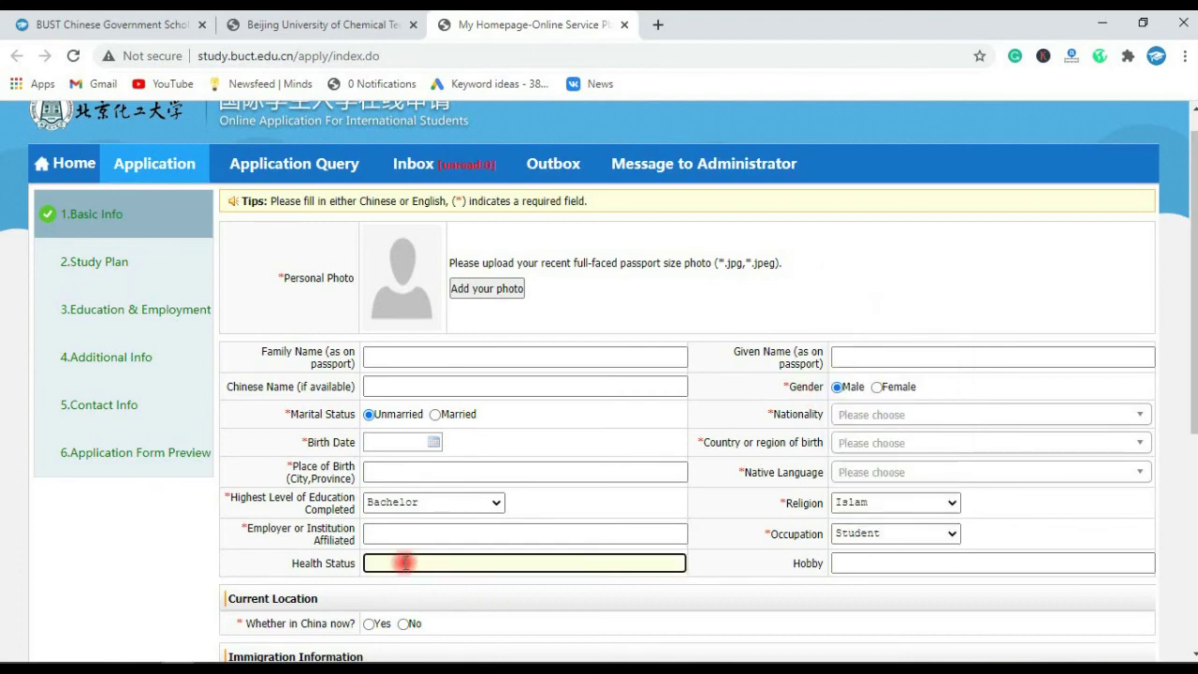
text(GIT)
key(BackSpace)
key(BackSpace)
key(BackSpace)
text(Fit)
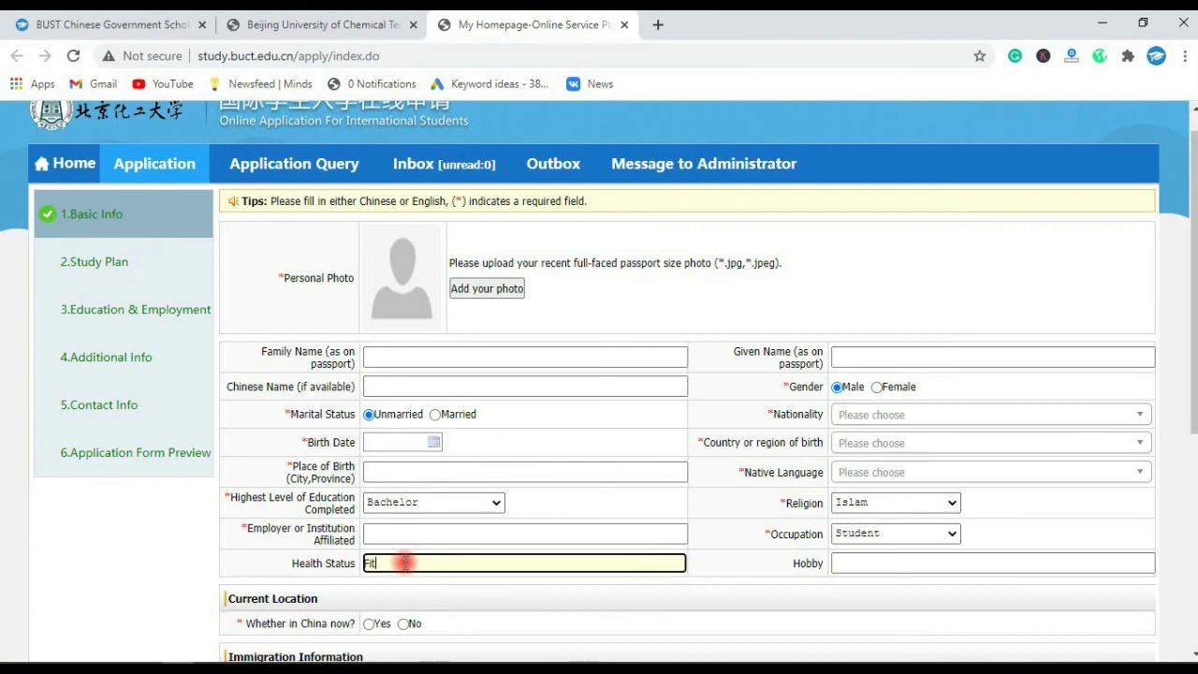
key(BackSpace)
key(BackSpace)
key(BackSpace)
text(Good)
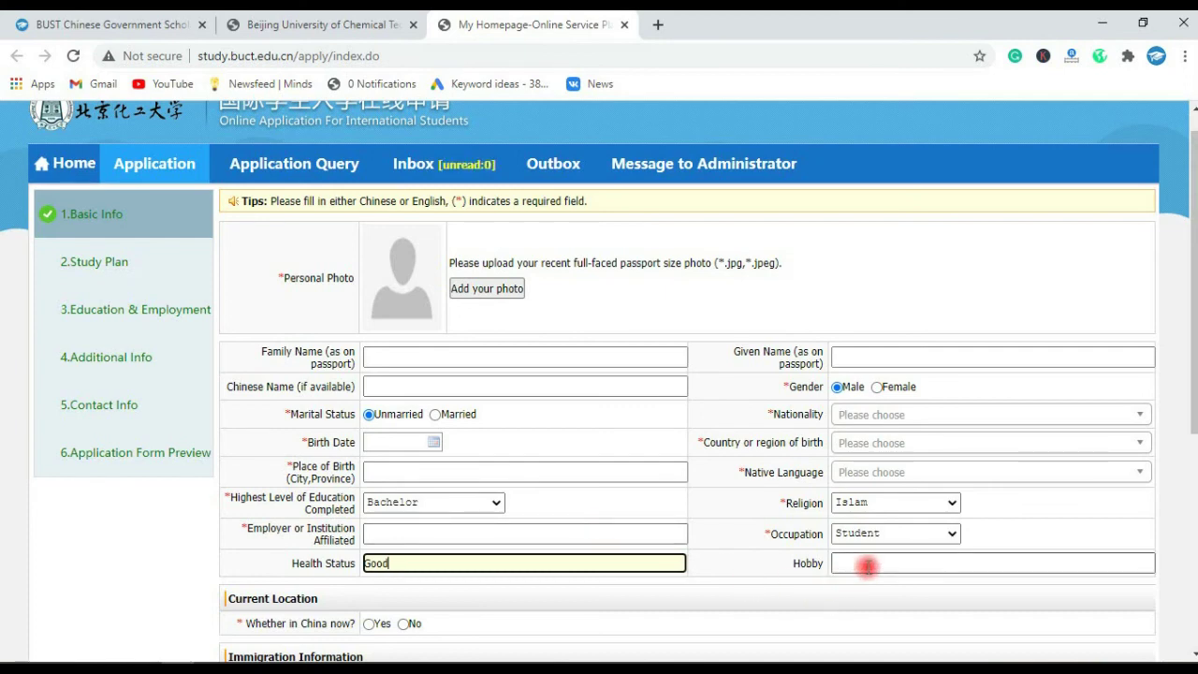
Answer No to being in China now and No to having emigrated from mainland China, Hong Kong, Macau and Taiwan
scroll(936, 421, down, 2)
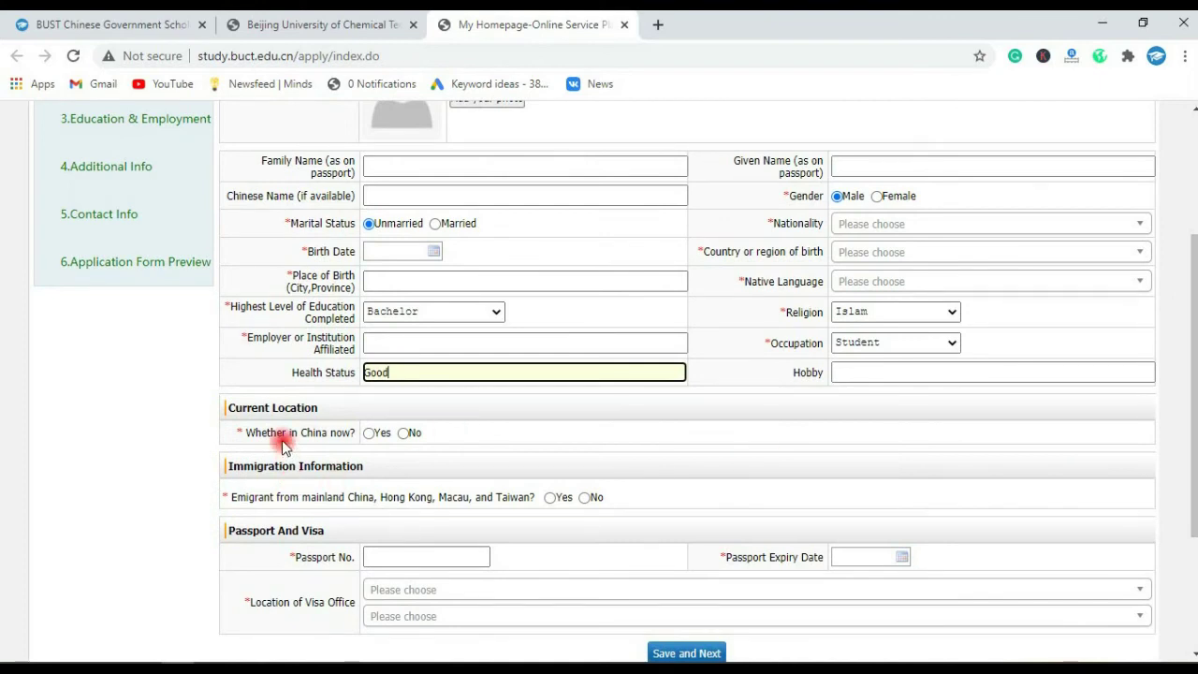
click(368, 436)
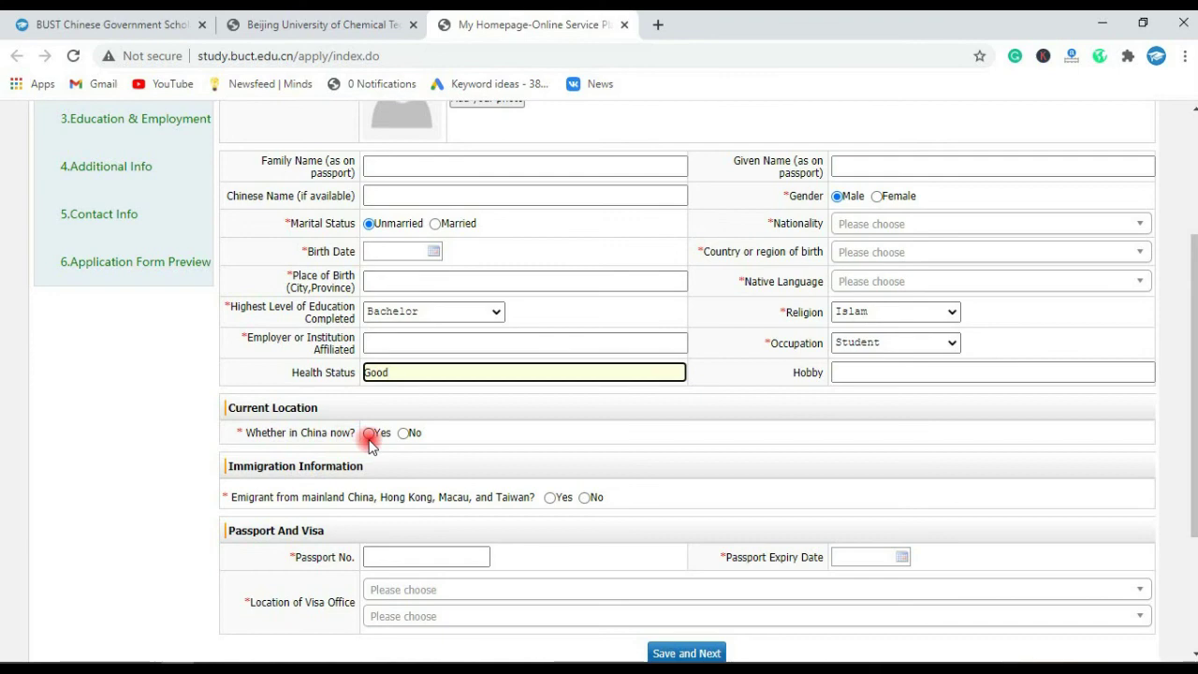
click(402, 434)
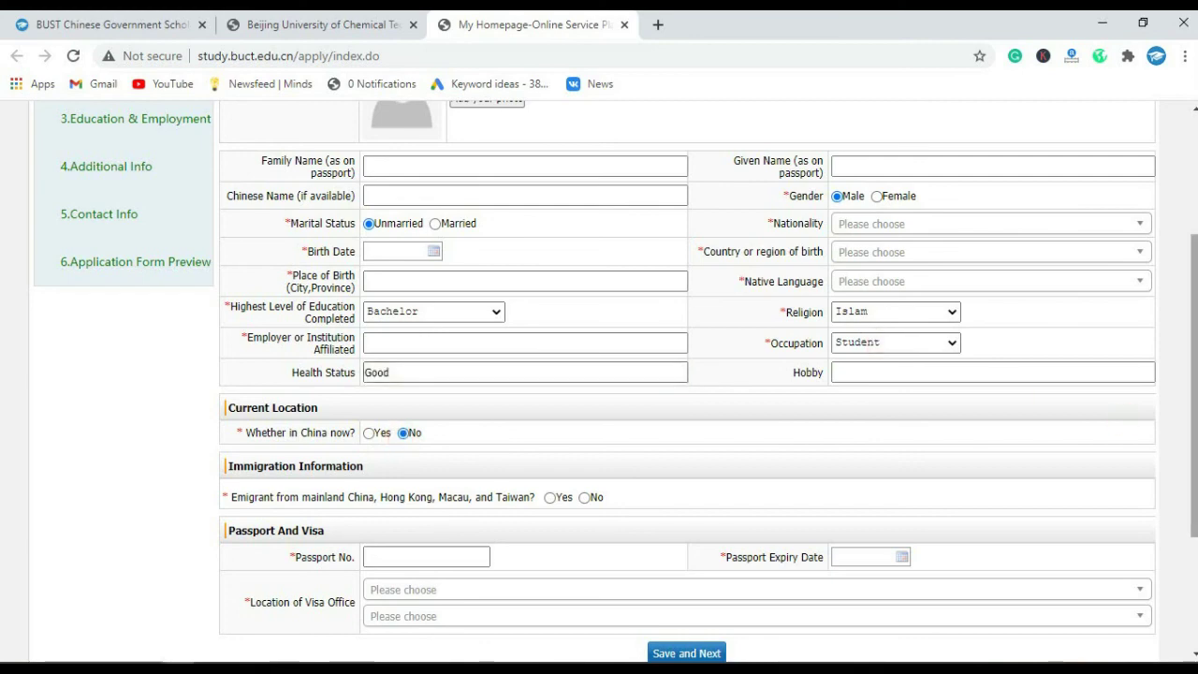
scroll(1193, 374, down, 1)
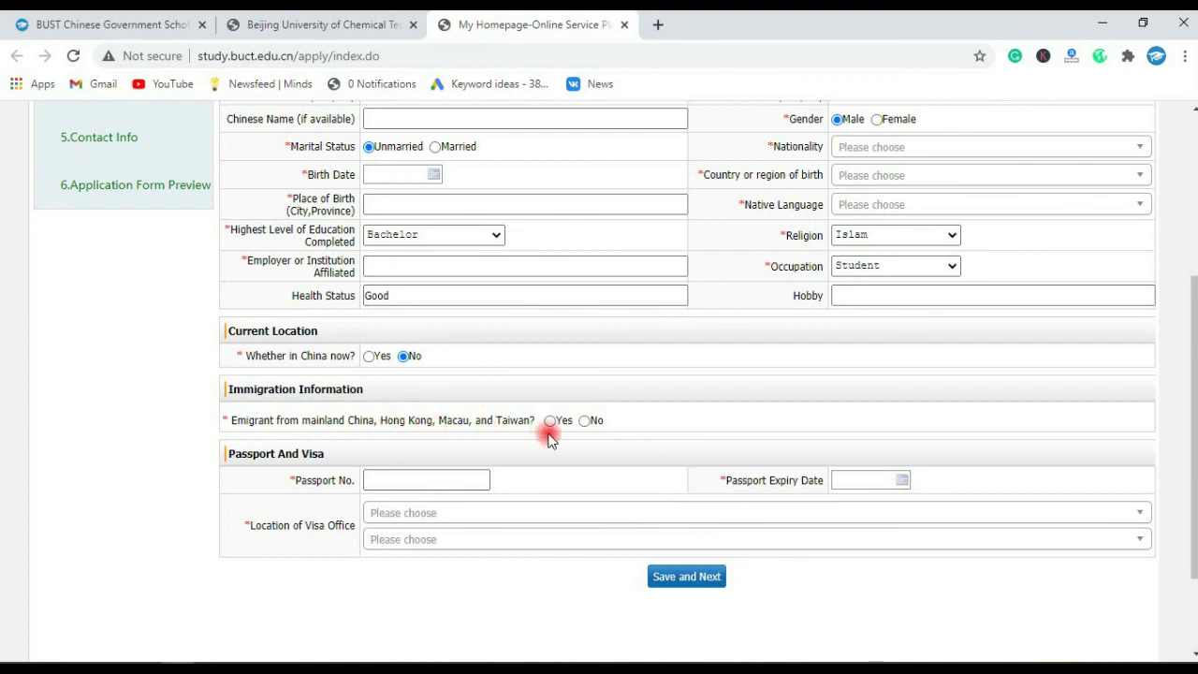
click(584, 422)
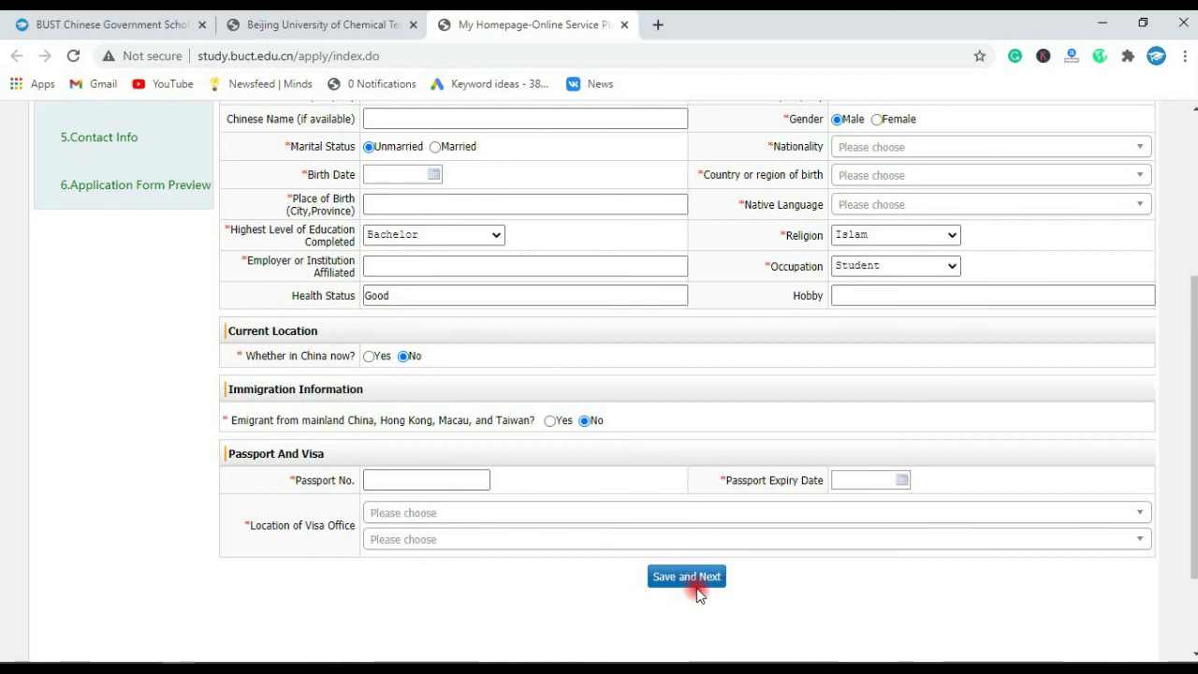
drag(1194, 421, 1194, 489)
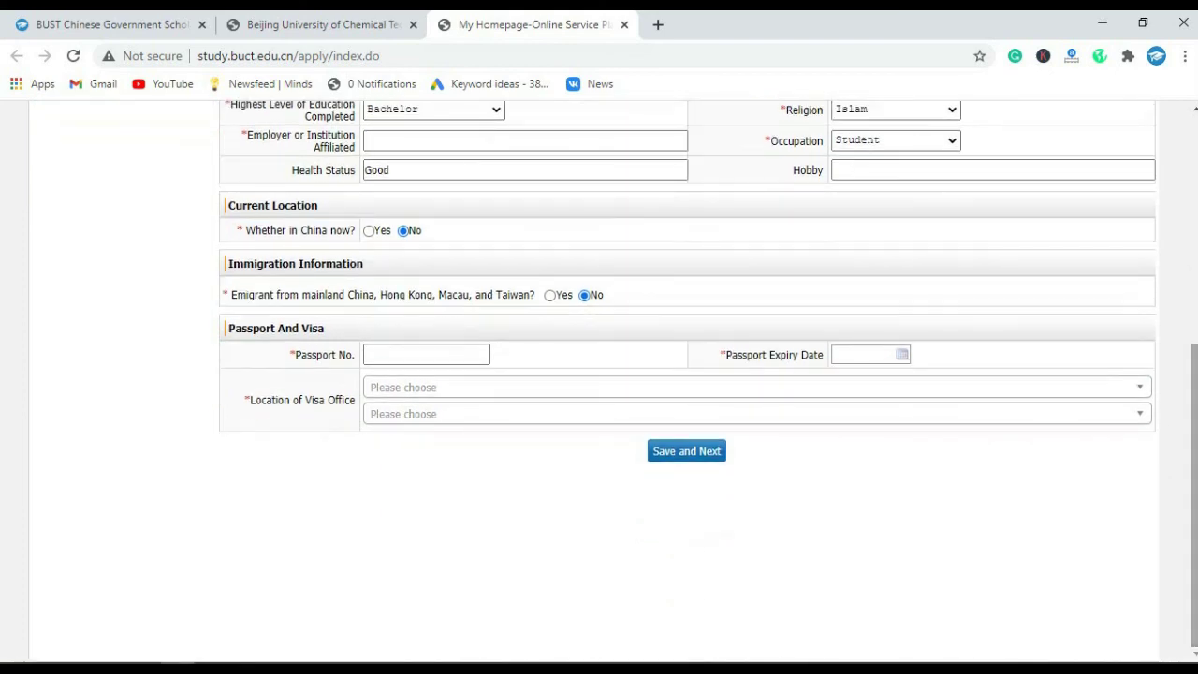
mouse_move(243, 669)
drag(1193, 449, 1194, 361)
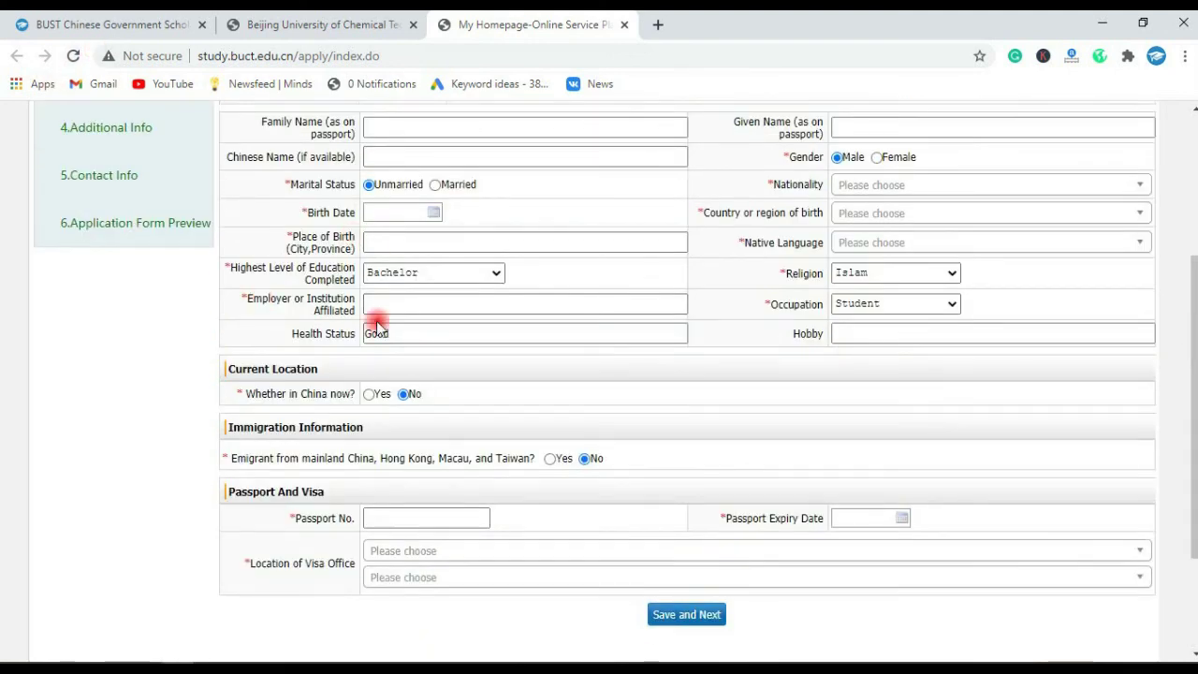
scroll(688, 286, down, 2)
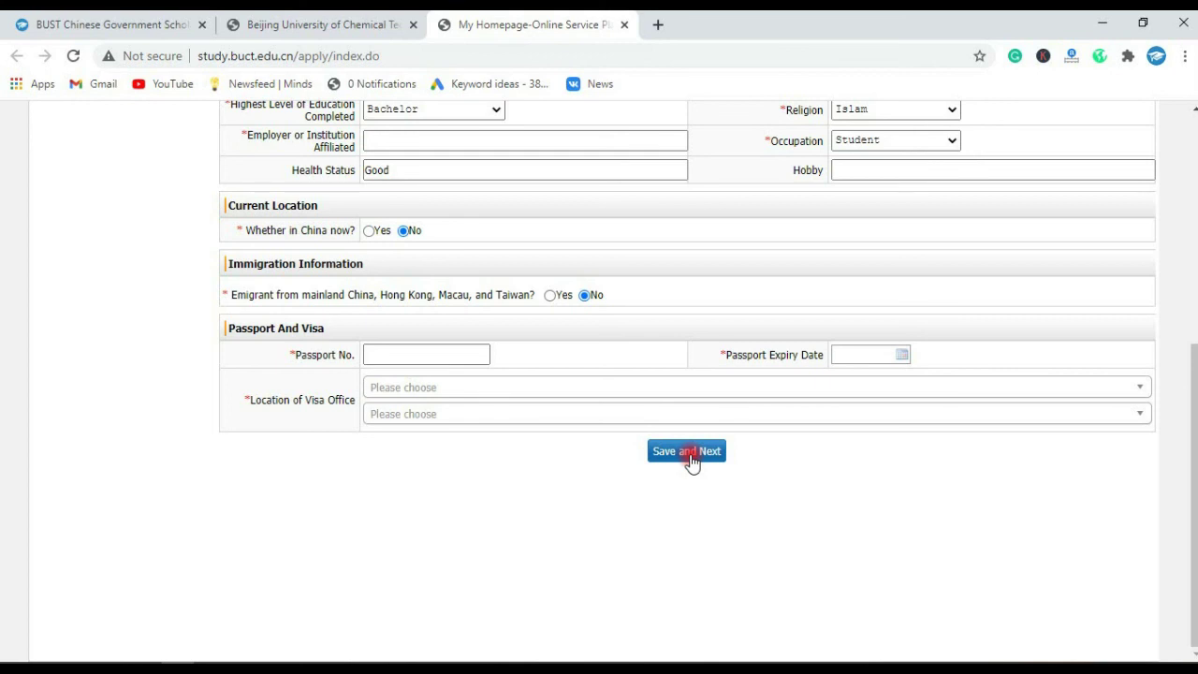
Switch to the BUCT Chinese Government Scholarship article on ineedscholarship.com to view its portal application links
click(111, 20)
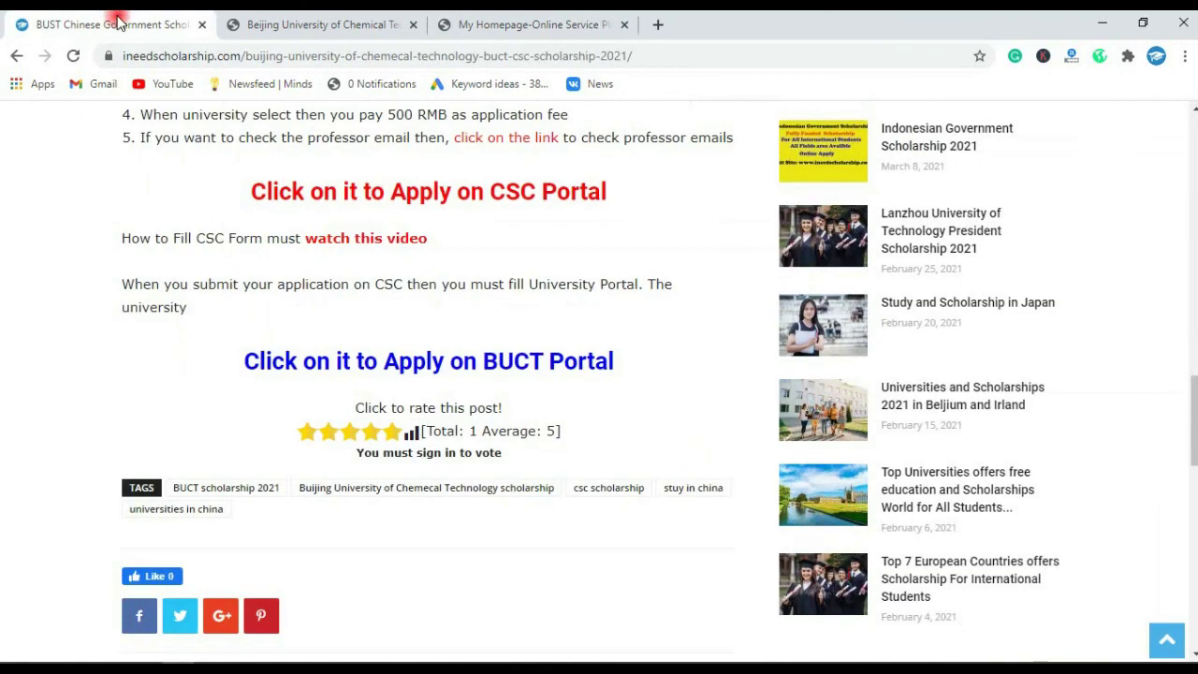
key(ctrl+alt+h)
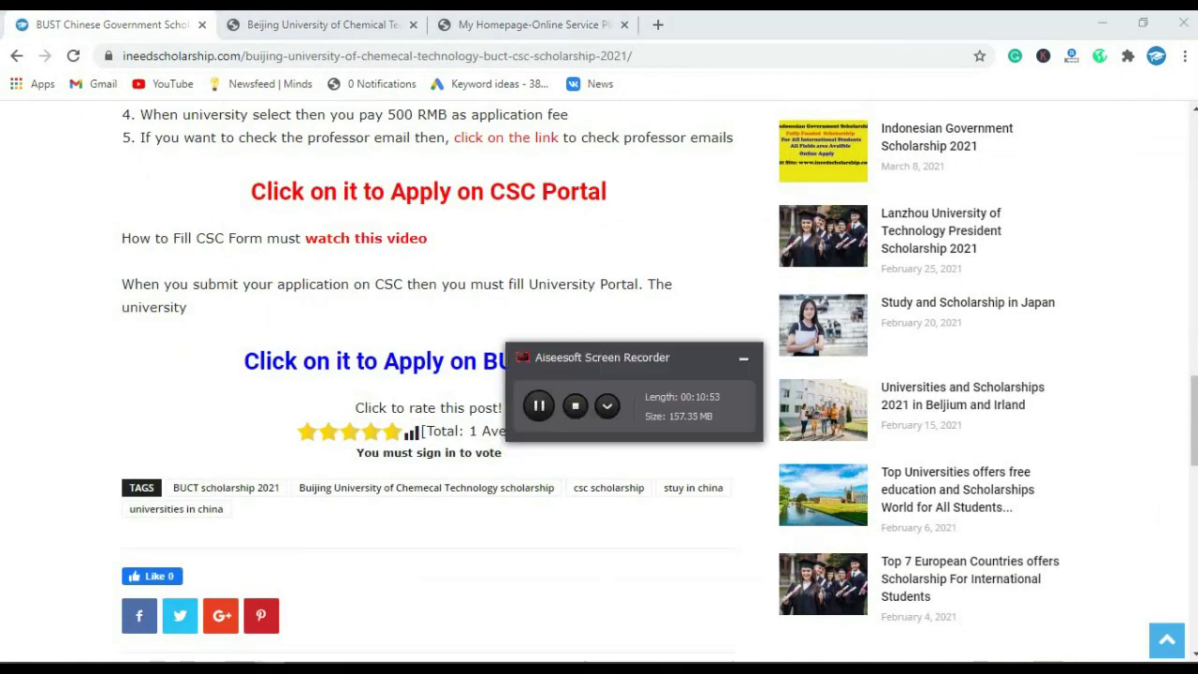